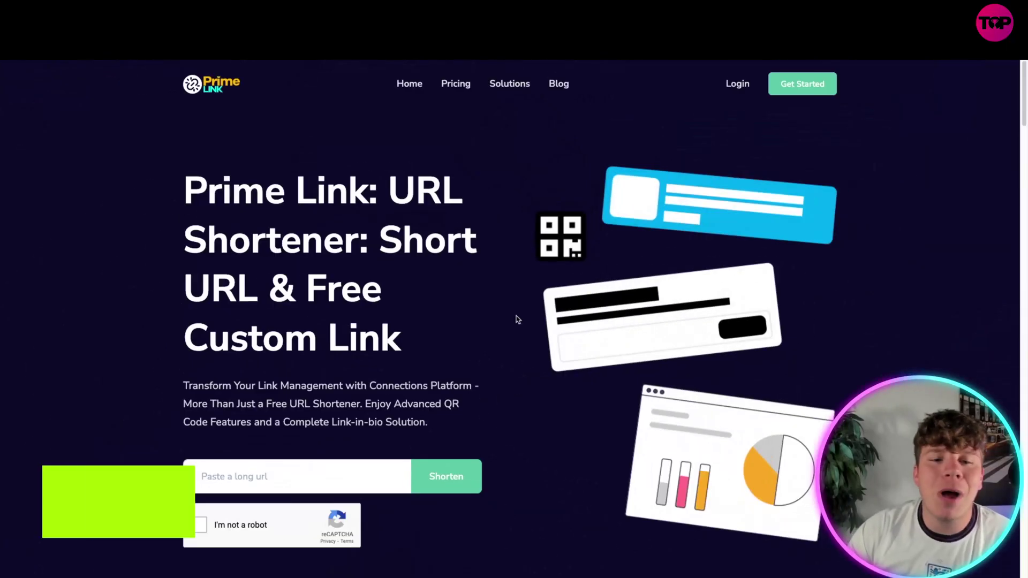
{"action": "scroll", "coordinate": [421, 379], "scroll_direction": "down", "scroll_amount": 1}
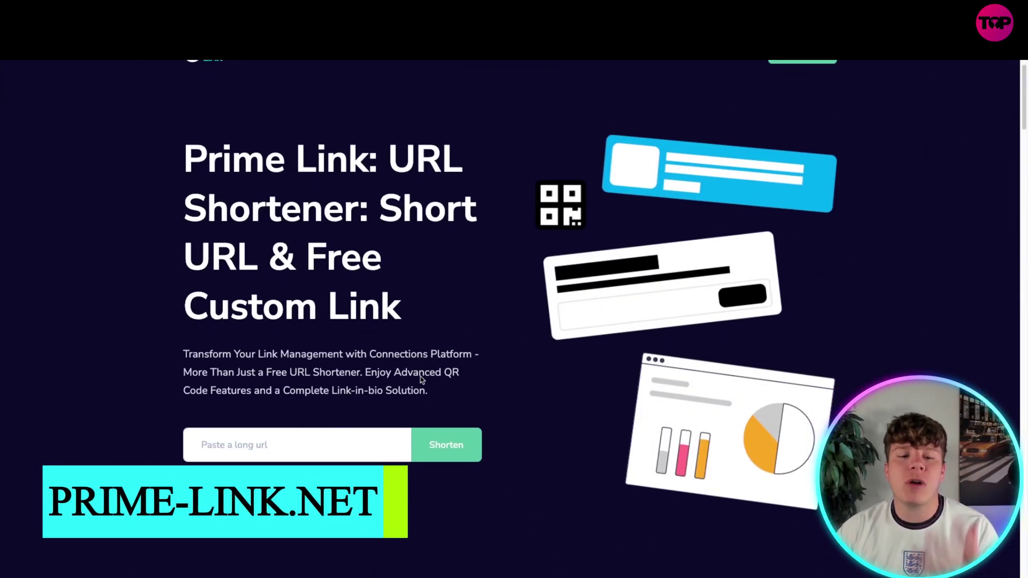
{"action": "scroll", "coordinate": [420, 385], "scroll_direction": "down", "scroll_amount": 1}
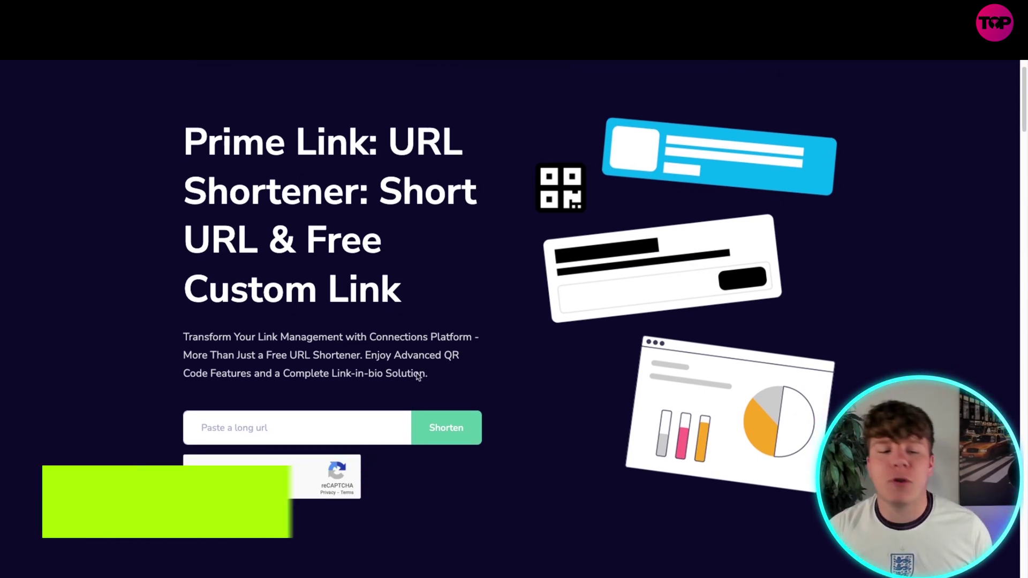
{"action": "left_click", "coordinate": [275, 423]}
{"action": "left_click", "coordinate": [362, 454]}
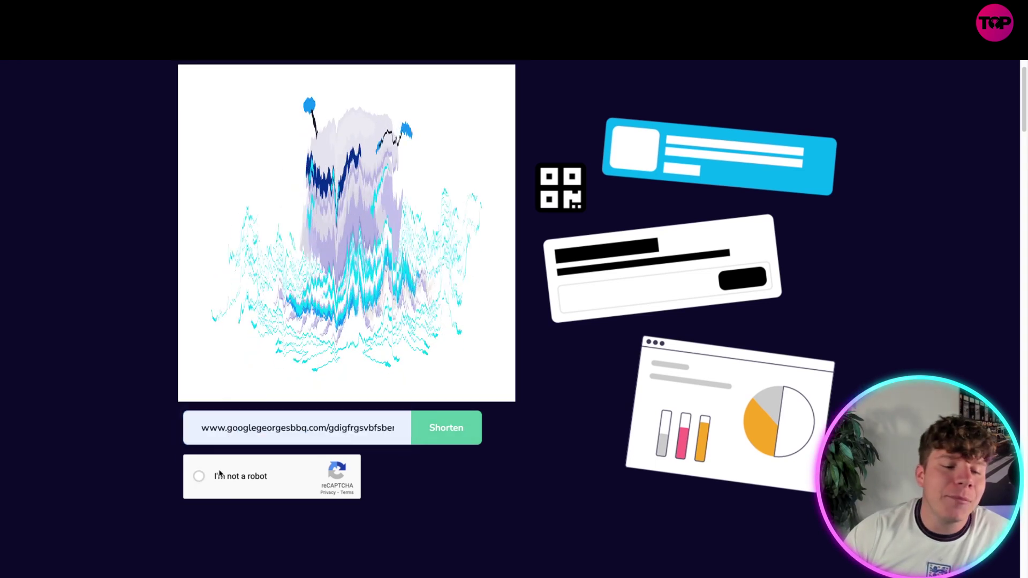
{"action": "left_click", "coordinate": [446, 427]}
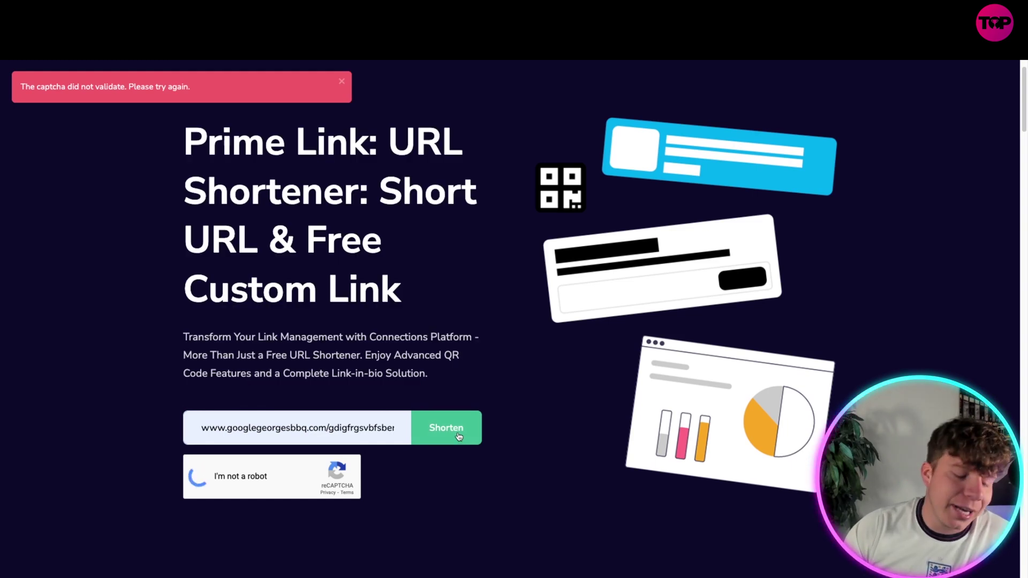
{"action": "left_click", "coordinate": [459, 434]}
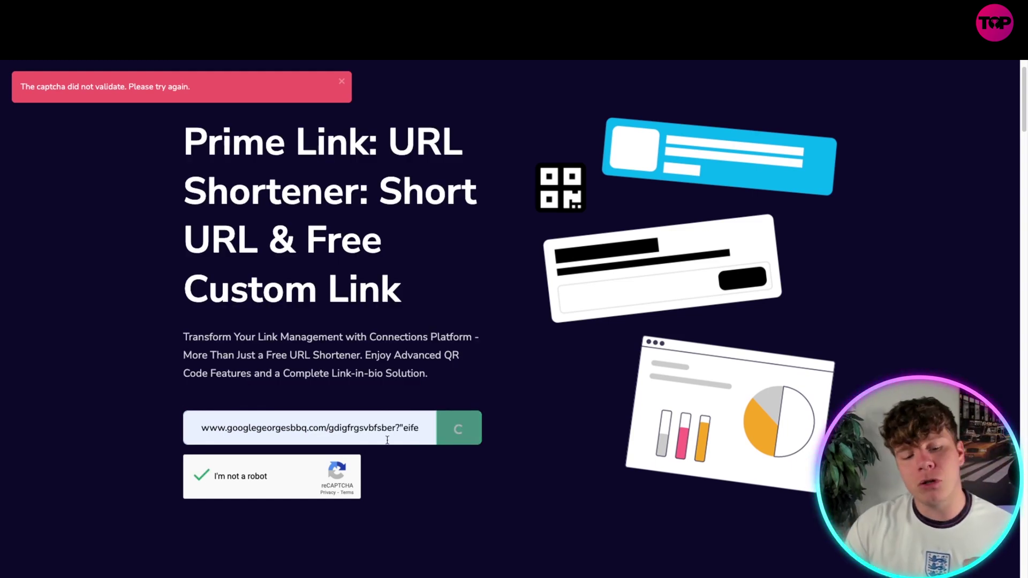
{"action": "scroll", "coordinate": [380, 429], "scroll_direction": "down", "scroll_amount": 2}
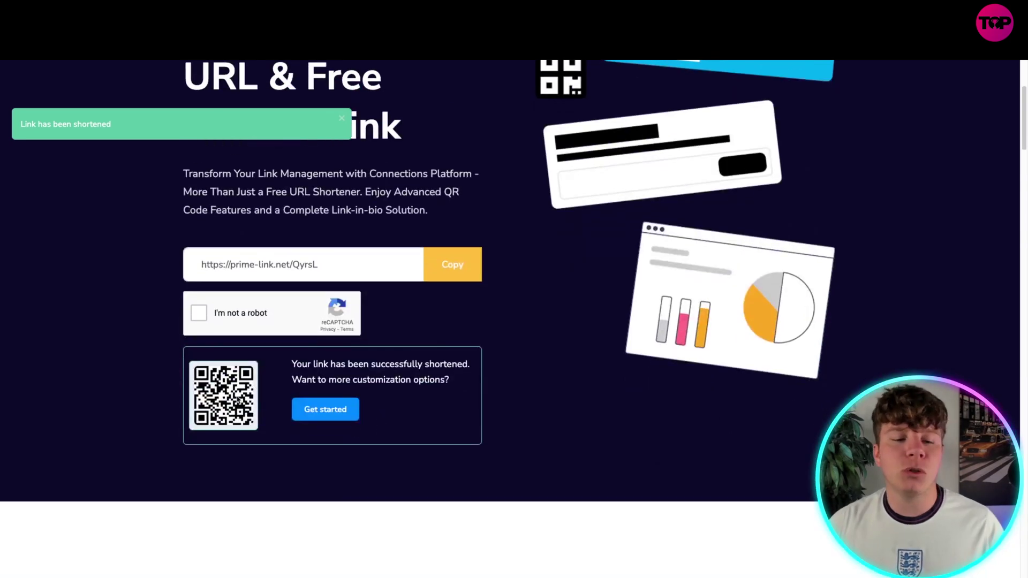
{"action": "scroll", "coordinate": [514, 401], "scroll_direction": "down", "scroll_amount": 4}
{"action": "scroll", "coordinate": [515, 401], "scroll_direction": "down", "scroll_amount": 3}
{"action": "scroll", "coordinate": [791, 324], "scroll_direction": "down", "scroll_amount": 1}
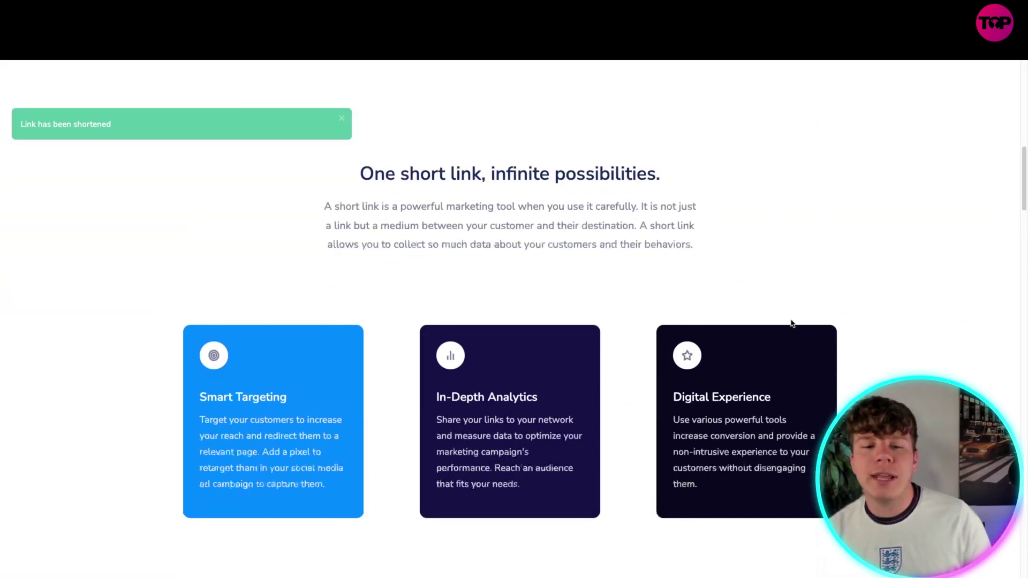
{"action": "scroll", "coordinate": [791, 324], "scroll_direction": "down", "scroll_amount": 2}
{"action": "scroll", "coordinate": [795, 321], "scroll_direction": "up", "scroll_amount": 3}
{"action": "scroll", "coordinate": [804, 320], "scroll_direction": "up", "scroll_amount": 1}
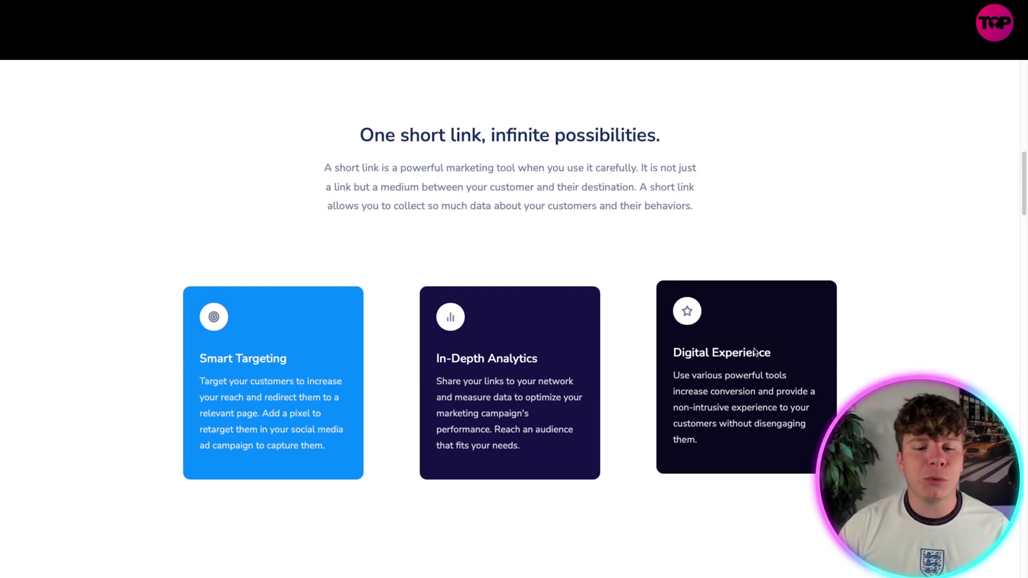
{"action": "scroll", "coordinate": [410, 445], "scroll_direction": "down", "scroll_amount": 1}
{"action": "scroll", "coordinate": [421, 446], "scroll_direction": "down", "scroll_amount": 5}
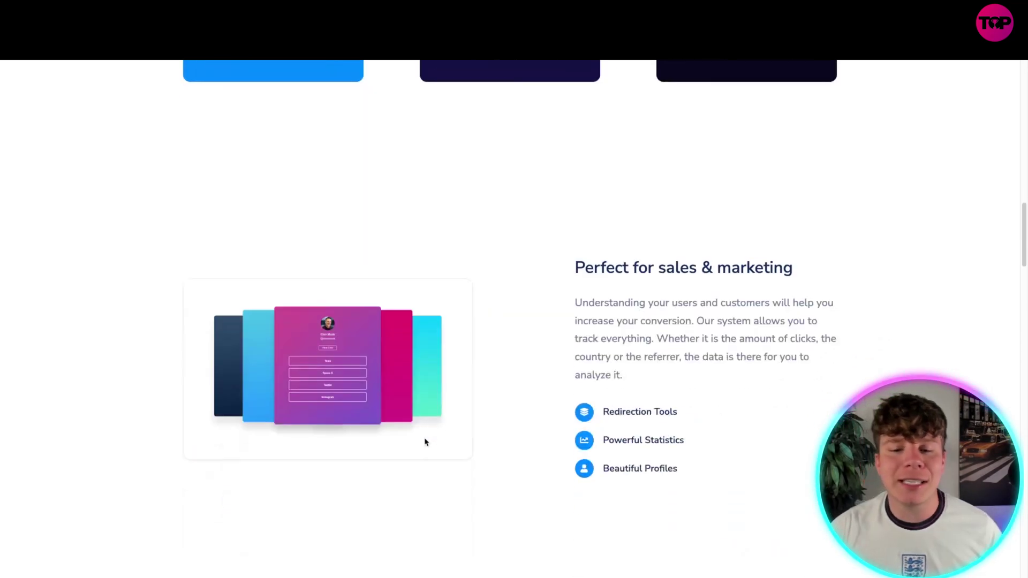
{"action": "scroll", "coordinate": [426, 442], "scroll_direction": "down", "scroll_amount": 2}
{"action": "scroll", "coordinate": [406, 393], "scroll_direction": "down", "scroll_amount": 3}
{"action": "scroll", "coordinate": [397, 394], "scroll_direction": "down", "scroll_amount": 4}
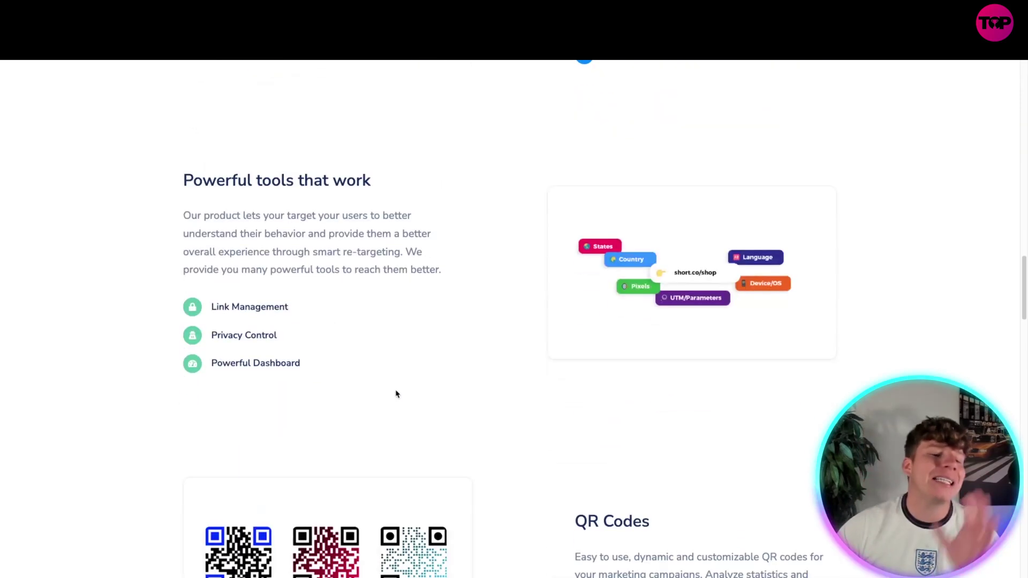
{"action": "scroll", "coordinate": [396, 393], "scroll_direction": "down", "scroll_amount": 3}
{"action": "scroll", "coordinate": [396, 394], "scroll_direction": "down", "scroll_amount": 2}
{"action": "scroll", "coordinate": [396, 394], "scroll_direction": "down", "scroll_amount": 4}
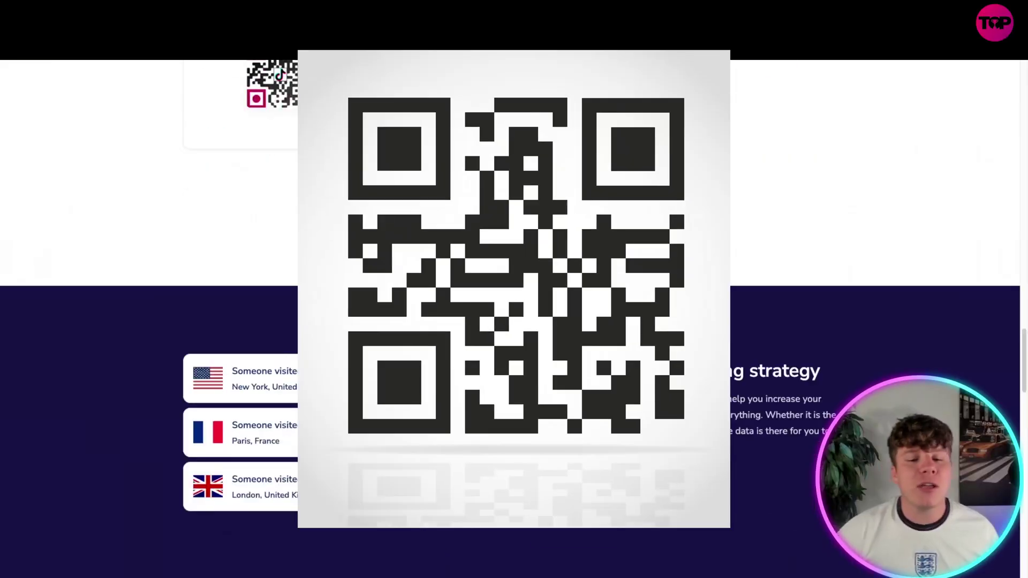
{"action": "scroll", "coordinate": [396, 393], "scroll_direction": "down", "scroll_amount": 2}
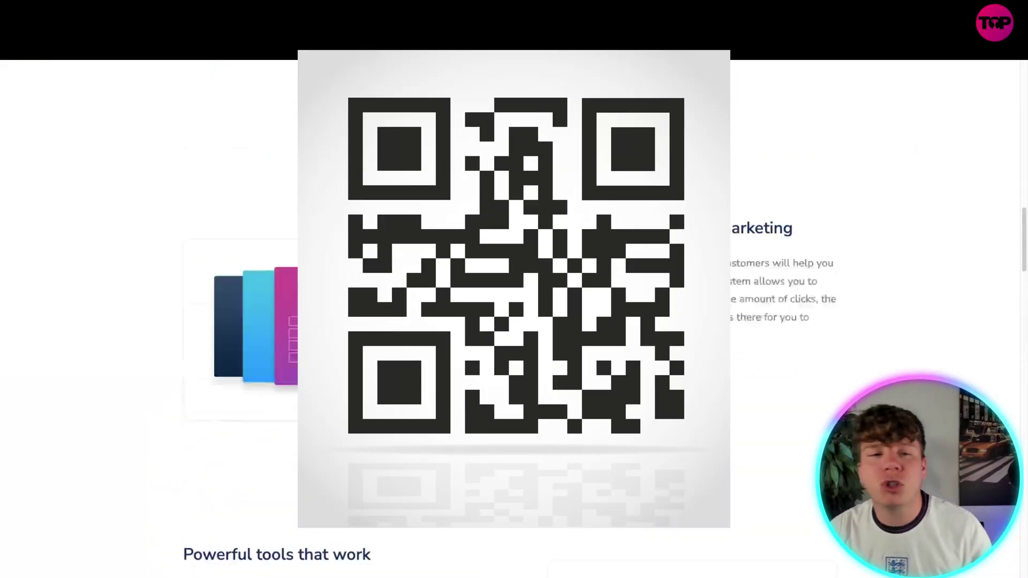
{"action": "scroll", "coordinate": [446, 343], "scroll_direction": "up", "scroll_amount": 5}
{"action": "scroll", "coordinate": [446, 343], "scroll_direction": "up", "scroll_amount": 10}
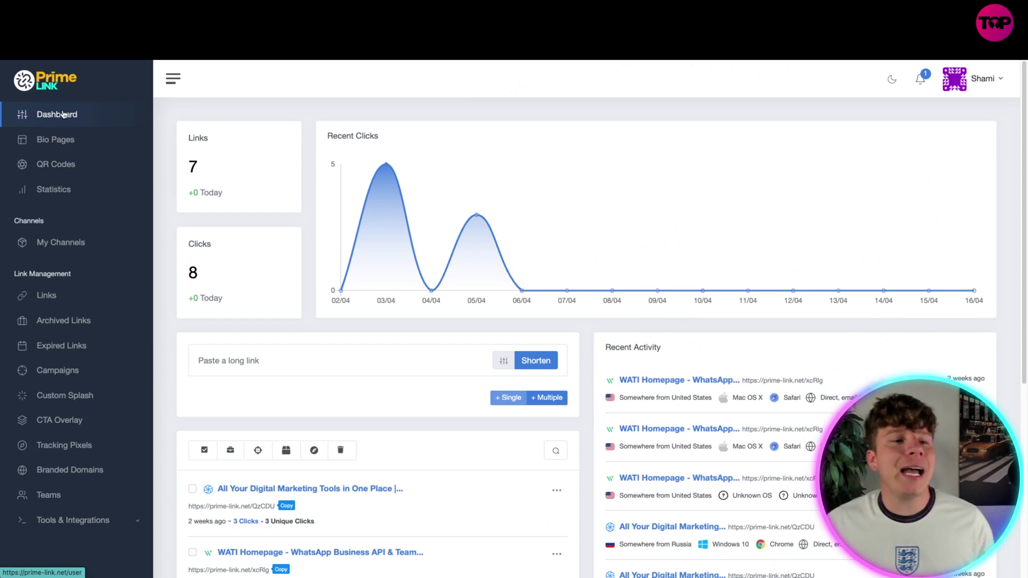
- Expand Tools & Integrations in the dashboard sidebar and go to Import Links
{"action": "left_click", "coordinate": [72, 520]}
{"action": "scroll", "coordinate": [80, 498], "scroll_direction": "down", "scroll_amount": 3}
{"action": "scroll", "coordinate": [84, 506], "scroll_direction": "down", "scroll_amount": 3}
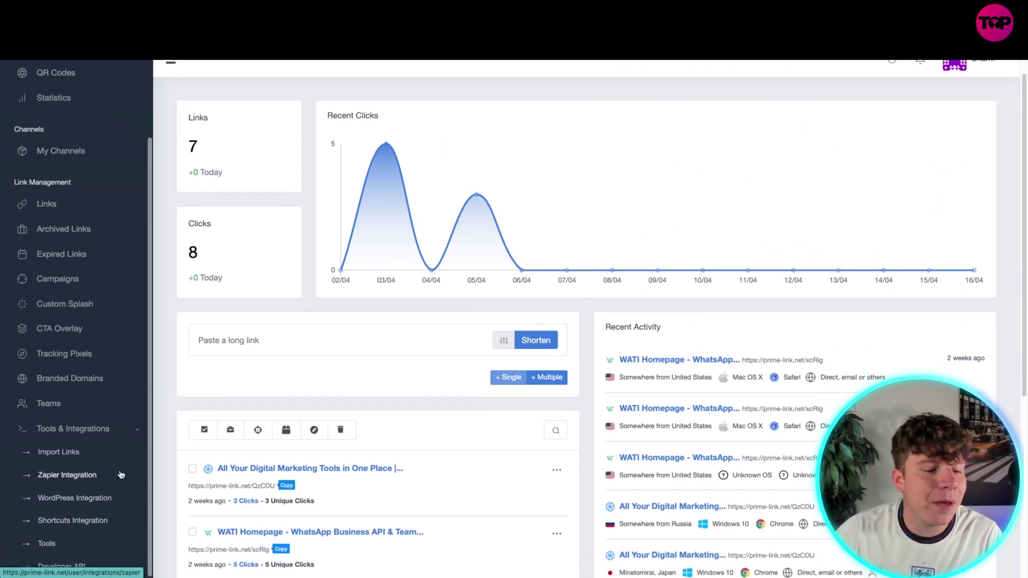
{"action": "scroll", "coordinate": [84, 507], "scroll_direction": "down", "scroll_amount": 3}
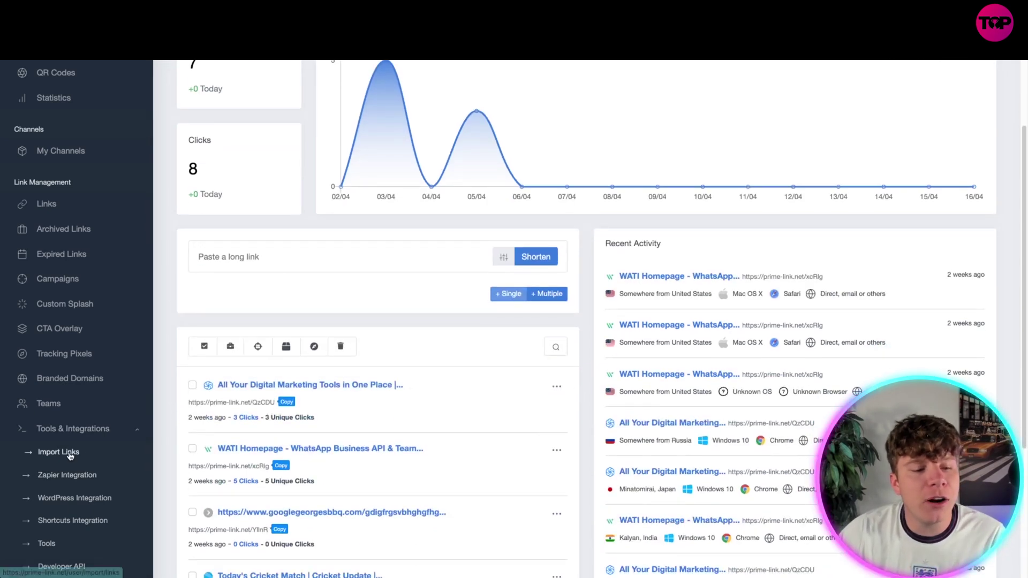
{"action": "left_click", "coordinate": [94, 450]}
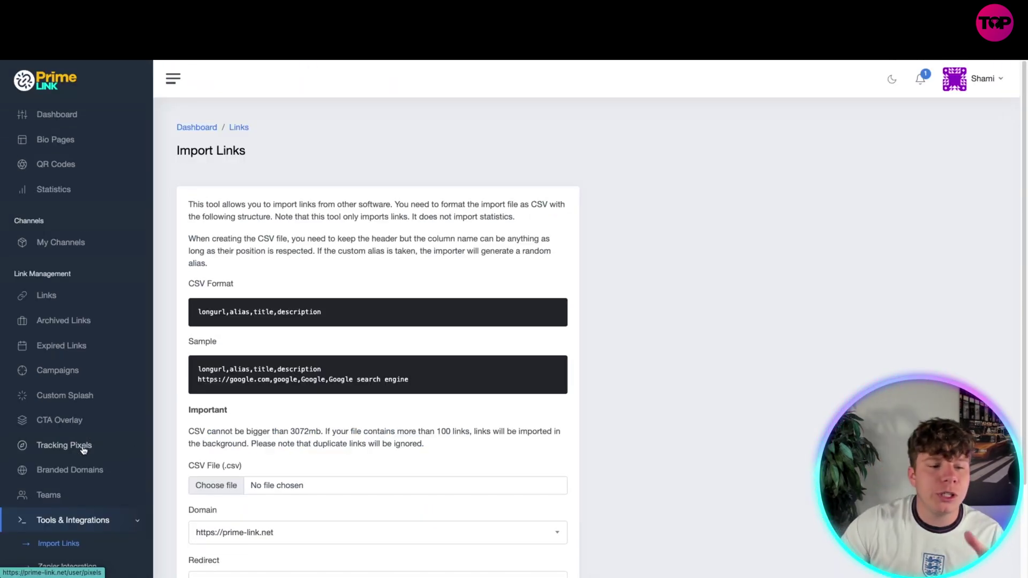
- Review the Zapier Integration page, then highlight the first WordPress plugin instruction steps
{"action": "left_click", "coordinate": [57, 476]}
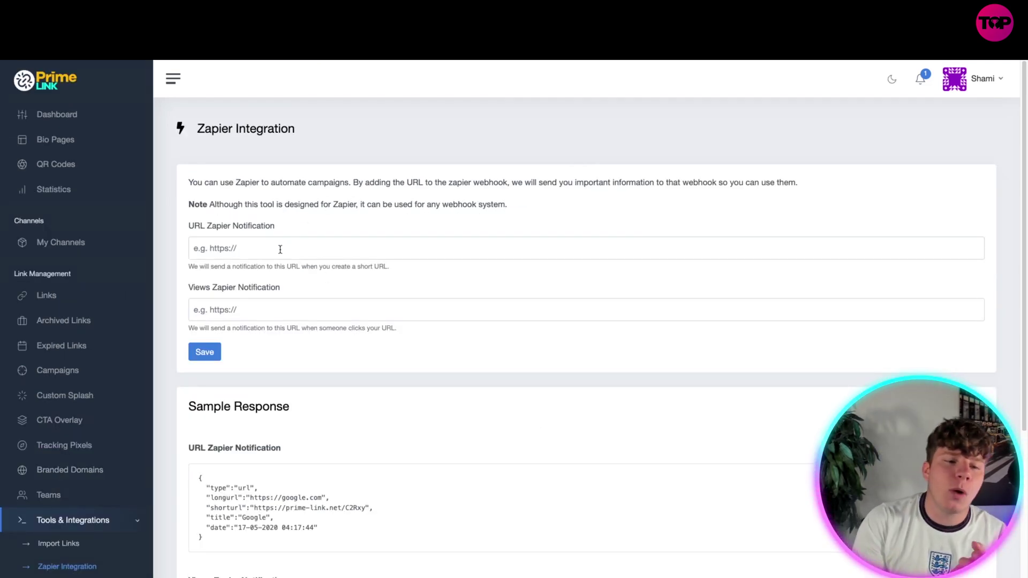
{"action": "scroll", "coordinate": [296, 374], "scroll_direction": "down", "scroll_amount": 3}
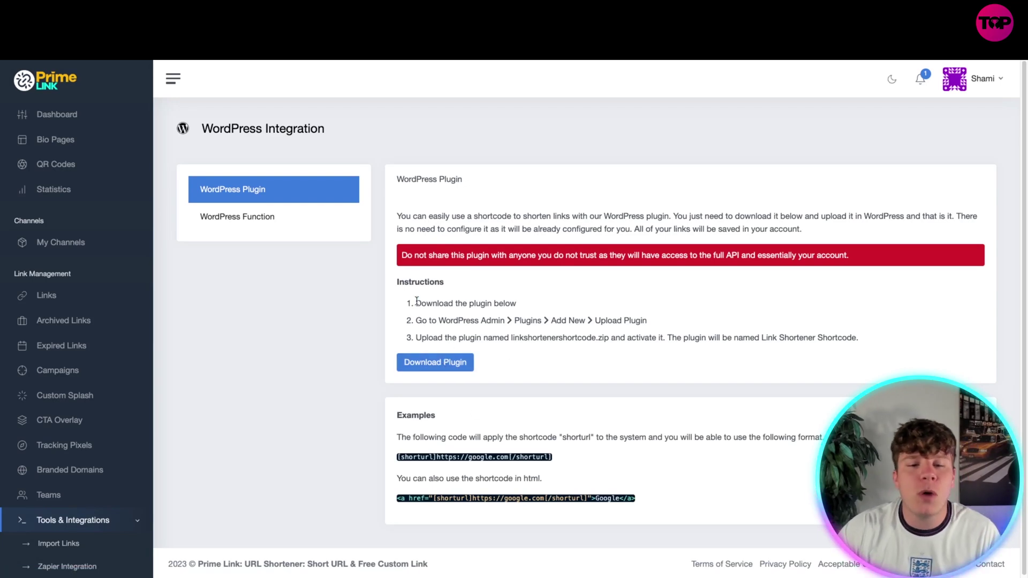
{"action": "left_click_drag", "start_coordinate": [417, 300], "coordinate": [537, 320]}
- View the WordPress Function shortcode code, then move on to the Apple Shortcuts Integration page
{"action": "left_click", "coordinate": [440, 307]}
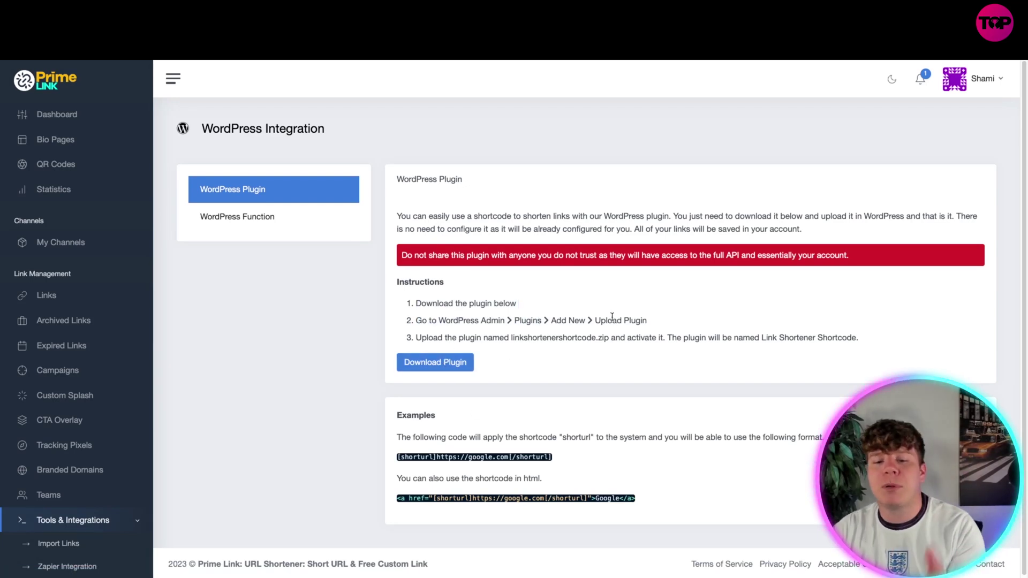
{"action": "left_click", "coordinate": [267, 221]}
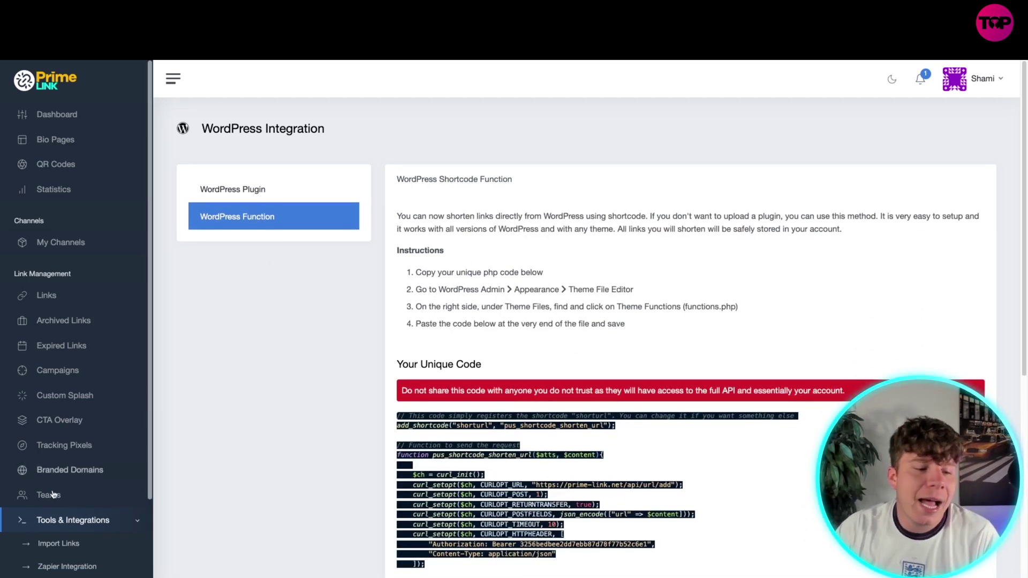
{"action": "scroll", "coordinate": [66, 482], "scroll_direction": "down", "scroll_amount": 3}
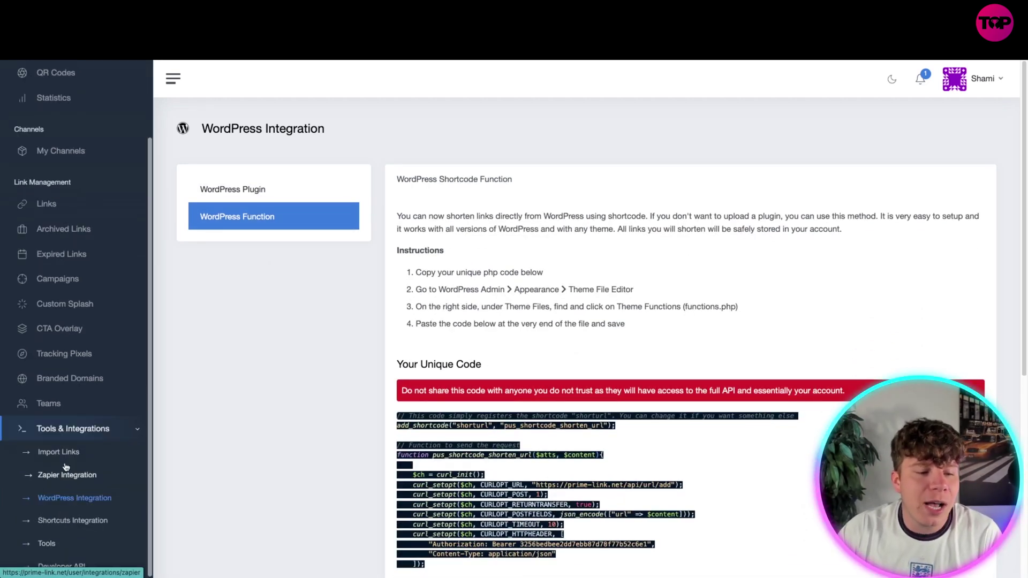
{"action": "left_click", "coordinate": [73, 519]}
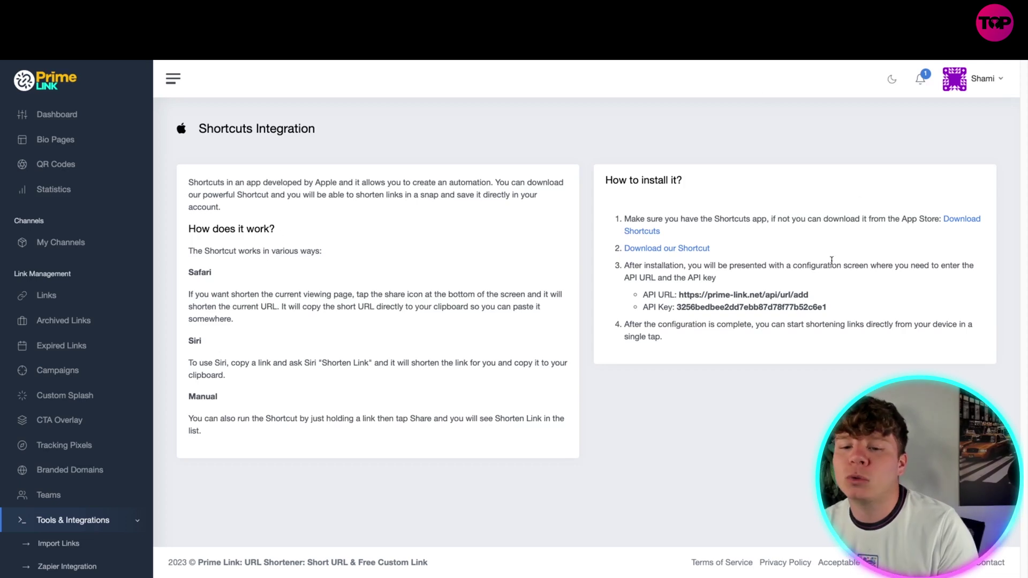
{"action": "scroll", "coordinate": [78, 498], "scroll_direction": "down", "scroll_amount": 3}
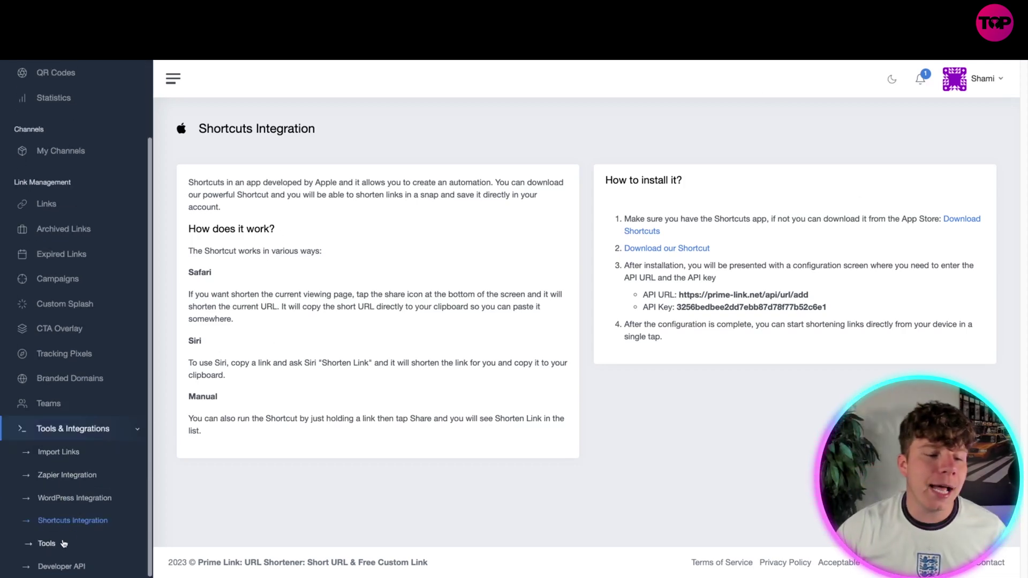
- Go to Developer API under Tools & Integrations to see the API key
{"action": "left_click", "coordinate": [61, 566]}
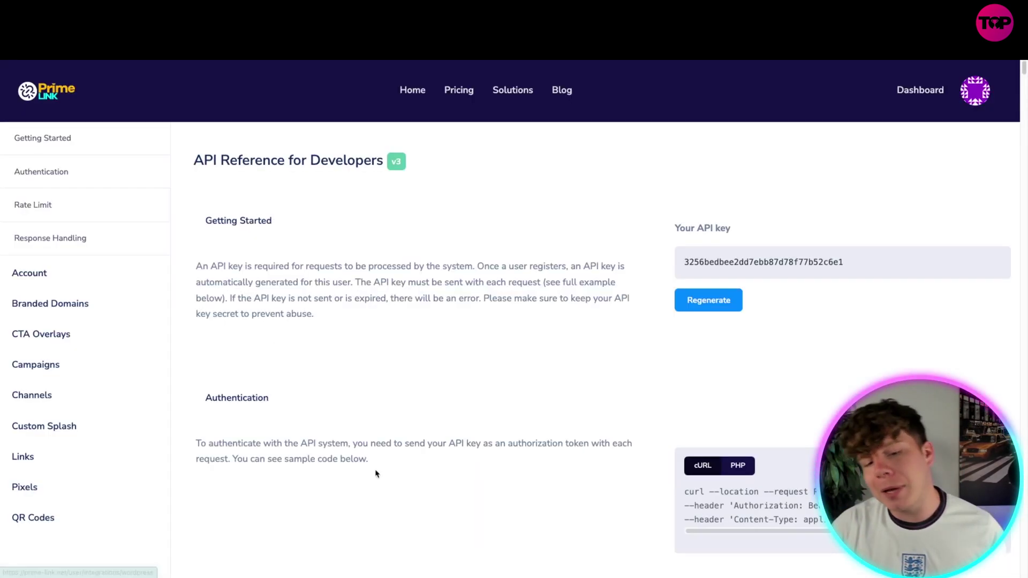
{"action": "scroll", "coordinate": [385, 419], "scroll_direction": "down", "scroll_amount": 1}
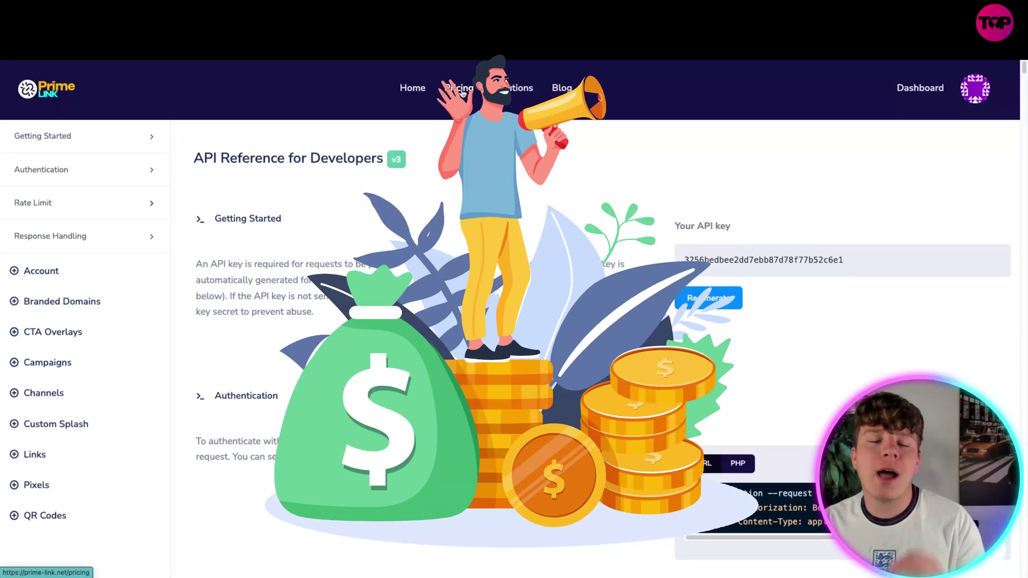
- Compare the pricing plans, noting the $99.00 Lifetime Pro price, then go to the Quick Shortener
{"action": "left_click", "coordinate": [460, 89]}
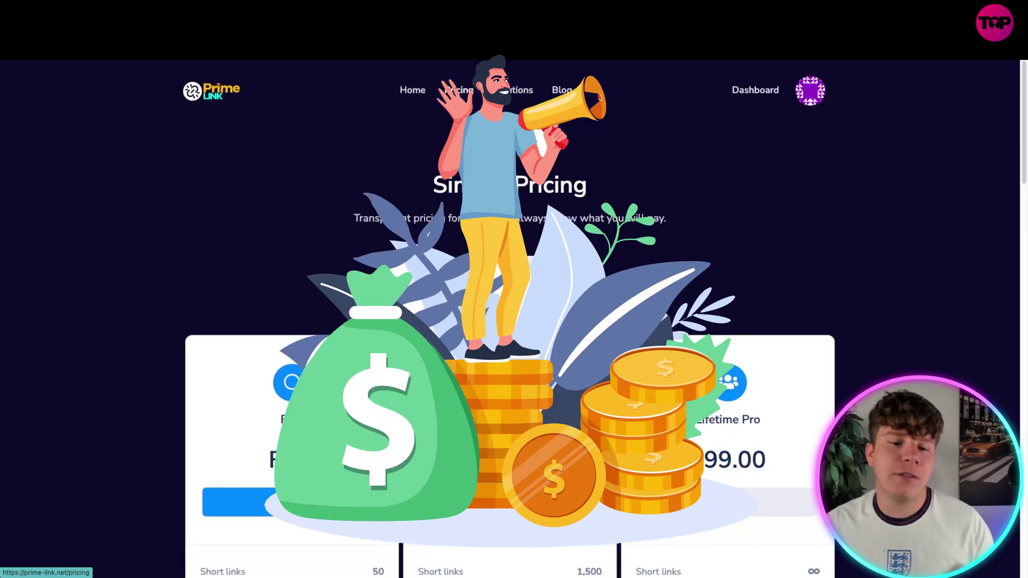
{"action": "scroll", "coordinate": [514, 322], "scroll_direction": "down", "scroll_amount": 3}
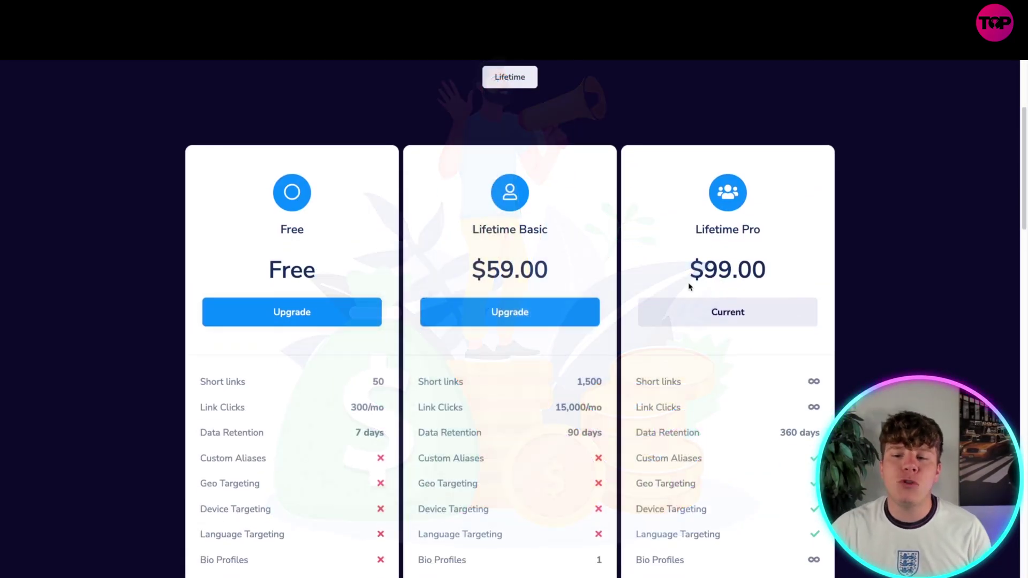
{"action": "left_click_drag", "start_coordinate": [688, 270], "coordinate": [763, 270]}
{"action": "left_click", "coordinate": [777, 277]}
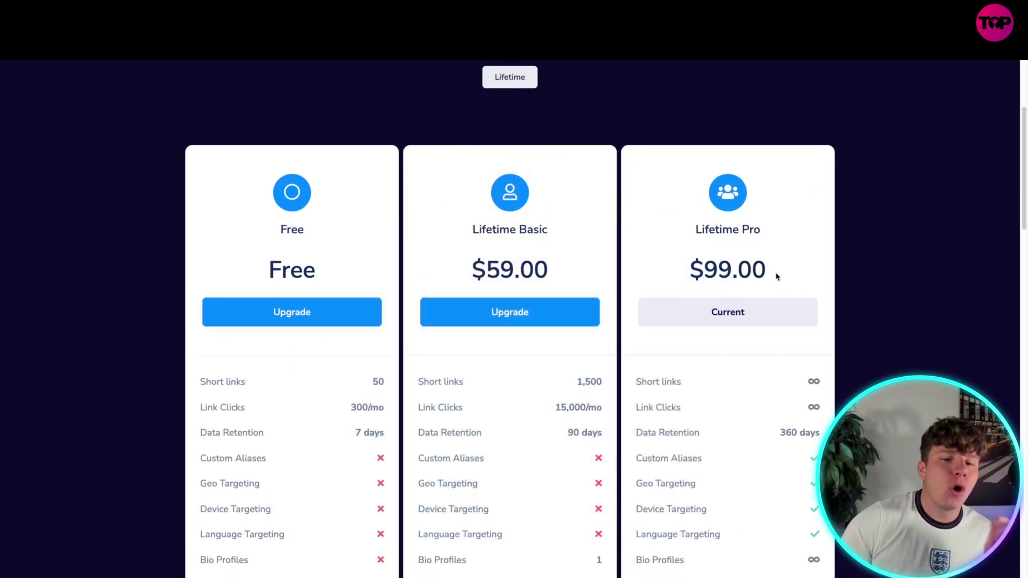
{"action": "scroll", "coordinate": [368, 399], "scroll_direction": "down", "scroll_amount": 3}
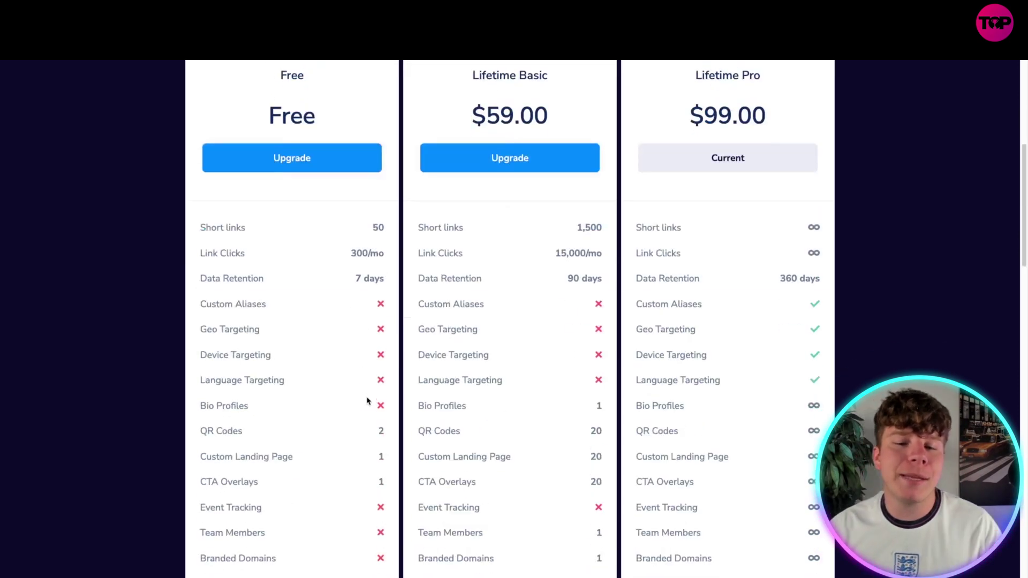
{"action": "scroll", "coordinate": [559, 294], "scroll_direction": "up", "scroll_amount": 1}
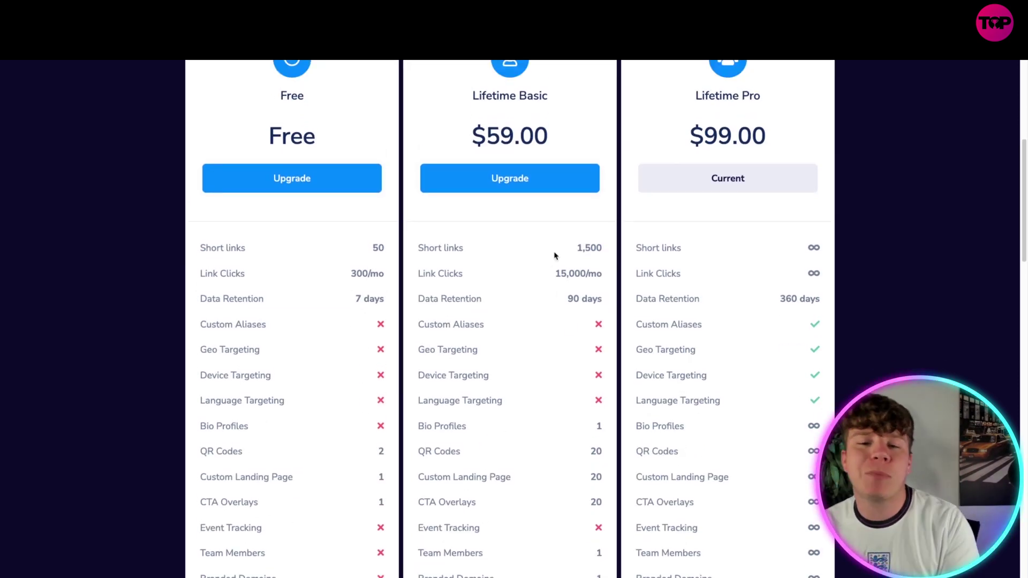
{"action": "scroll", "coordinate": [687, 178], "scroll_direction": "up", "scroll_amount": 3}
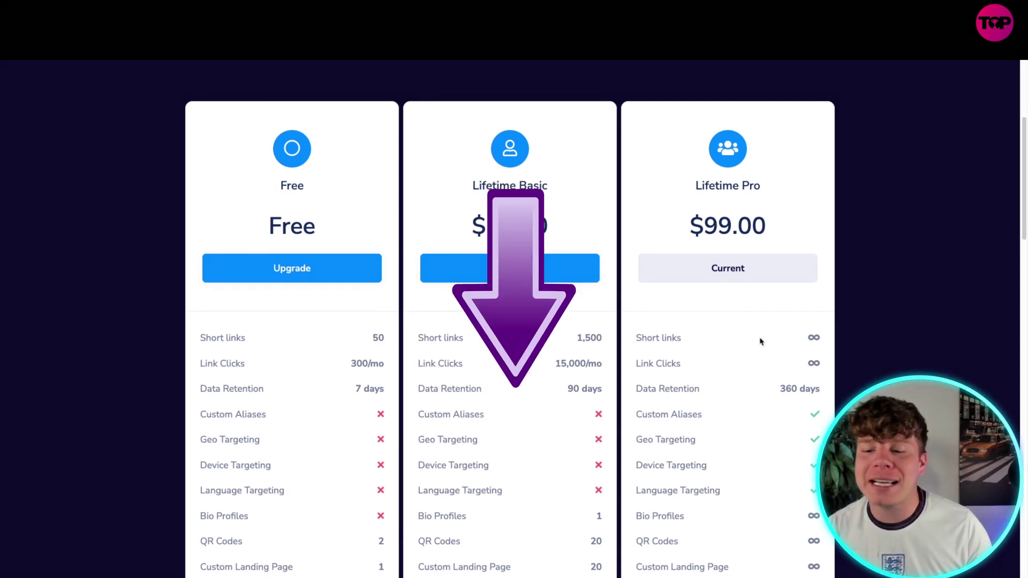
{"action": "scroll", "coordinate": [775, 268], "scroll_direction": "down", "scroll_amount": 3}
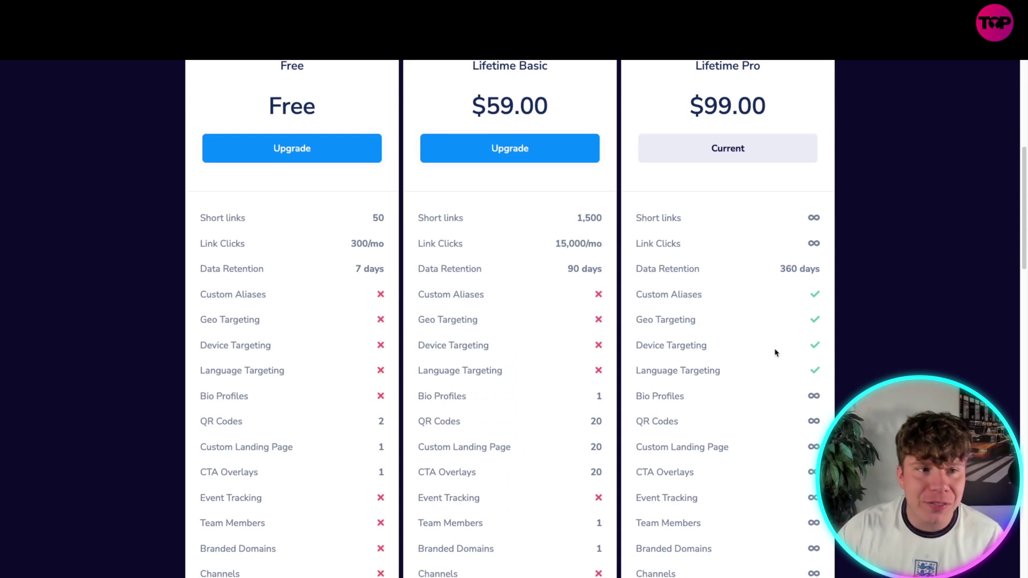
{"action": "scroll", "coordinate": [775, 352], "scroll_direction": "down", "scroll_amount": 4}
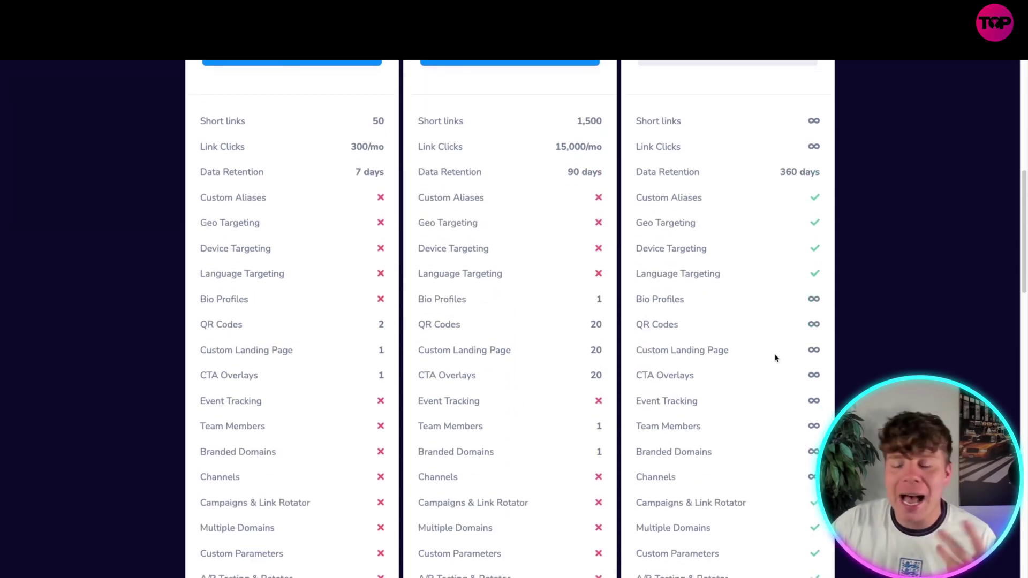
{"action": "scroll", "coordinate": [775, 352], "scroll_direction": "down", "scroll_amount": 4}
{"action": "scroll", "coordinate": [775, 351], "scroll_direction": "down", "scroll_amount": 4}
{"action": "scroll", "coordinate": [774, 351], "scroll_direction": "down", "scroll_amount": 3}
{"action": "scroll", "coordinate": [774, 355], "scroll_direction": "down", "scroll_amount": 2}
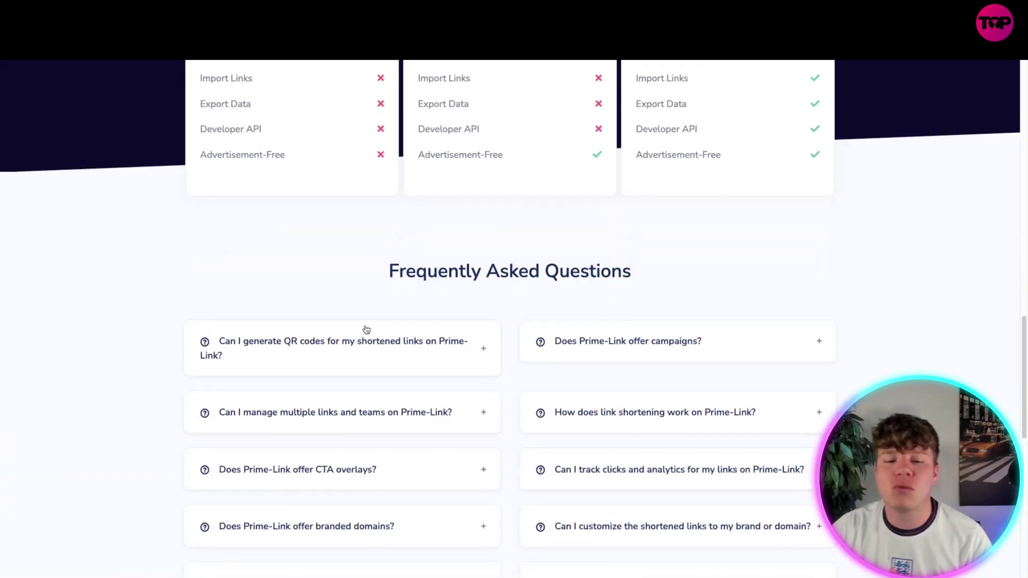
{"action": "scroll", "coordinate": [361, 329], "scroll_direction": "up", "scroll_amount": 10}
{"action": "scroll", "coordinate": [483, 325], "scroll_direction": "up", "scroll_amount": 10}
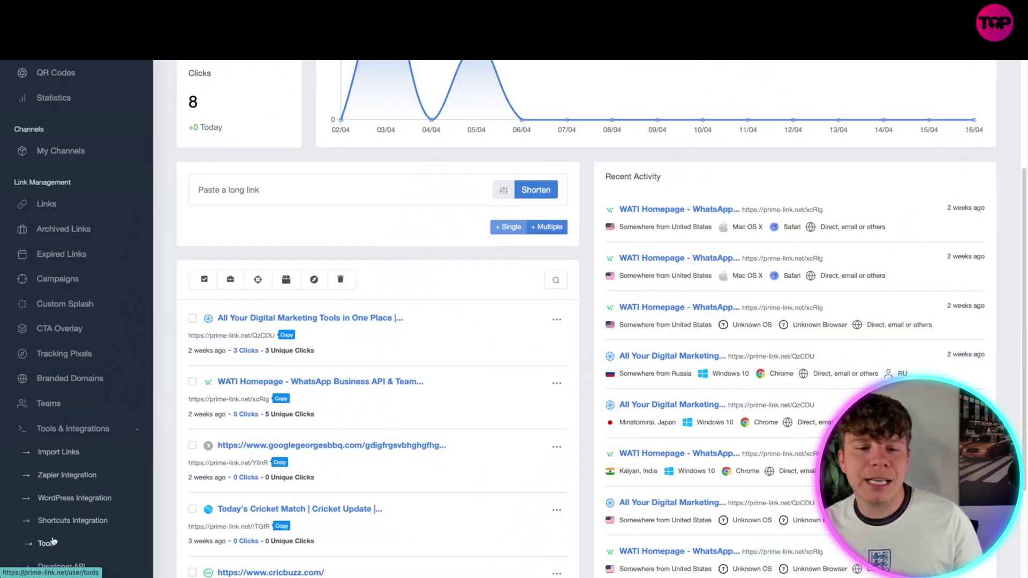
{"action": "left_click", "coordinate": [47, 543]}
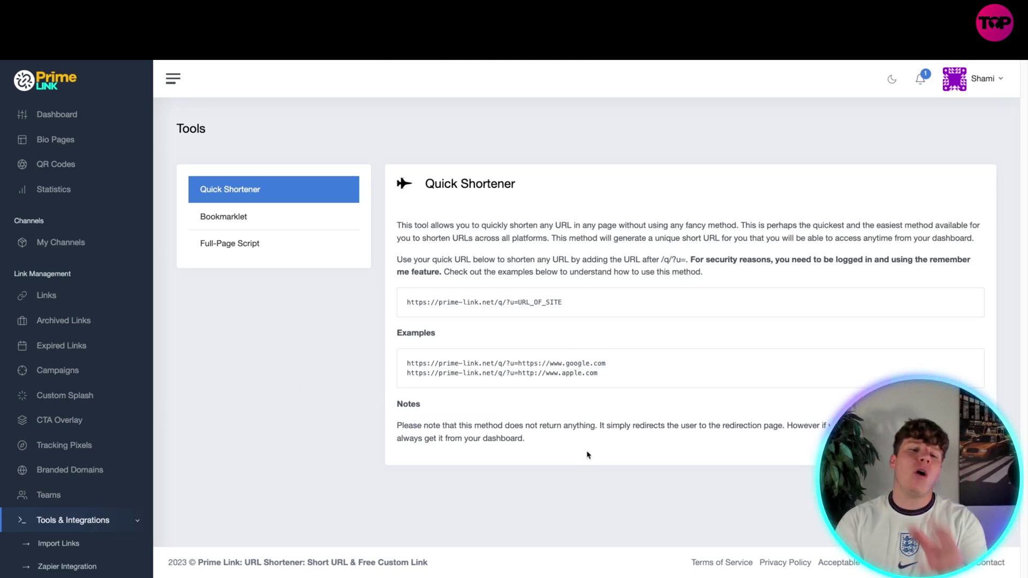
- Test the Bookmarklet tool's shorten link, which reports this site's URLs cannot be shortened
{"action": "left_click", "coordinate": [319, 220]}
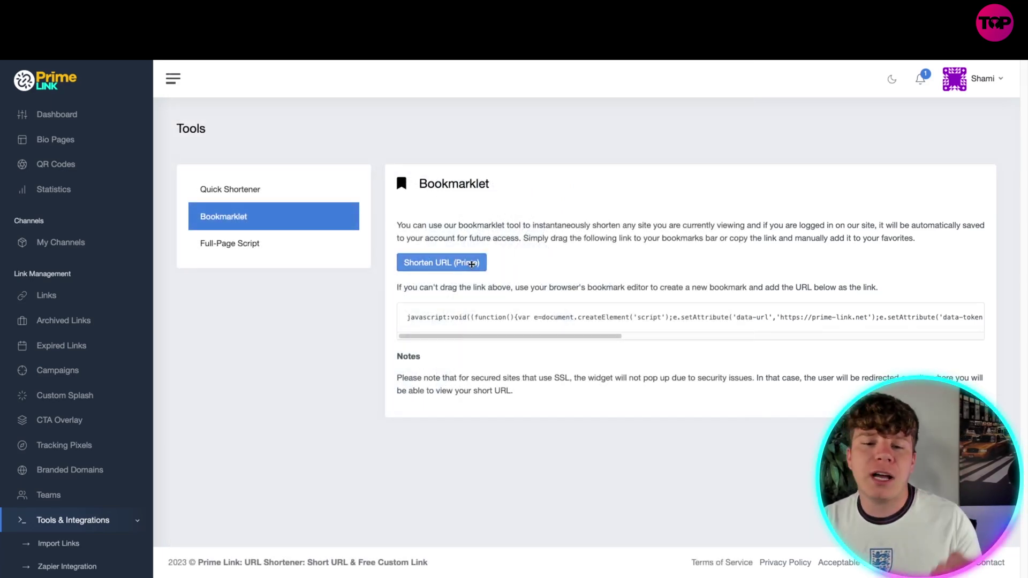
{"action": "left_click", "coordinate": [474, 263]}
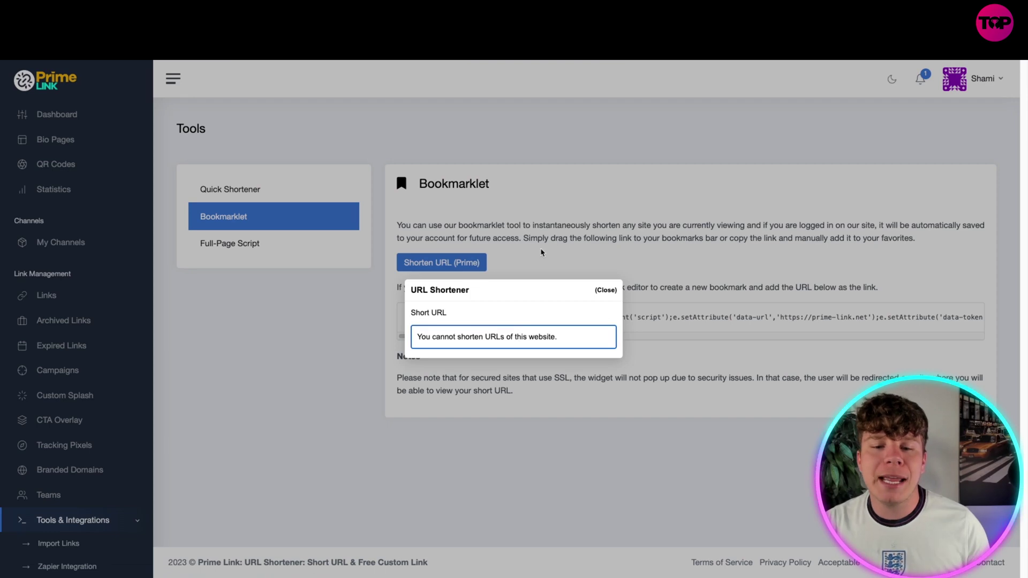
{"action": "left_click", "coordinate": [606, 290]}
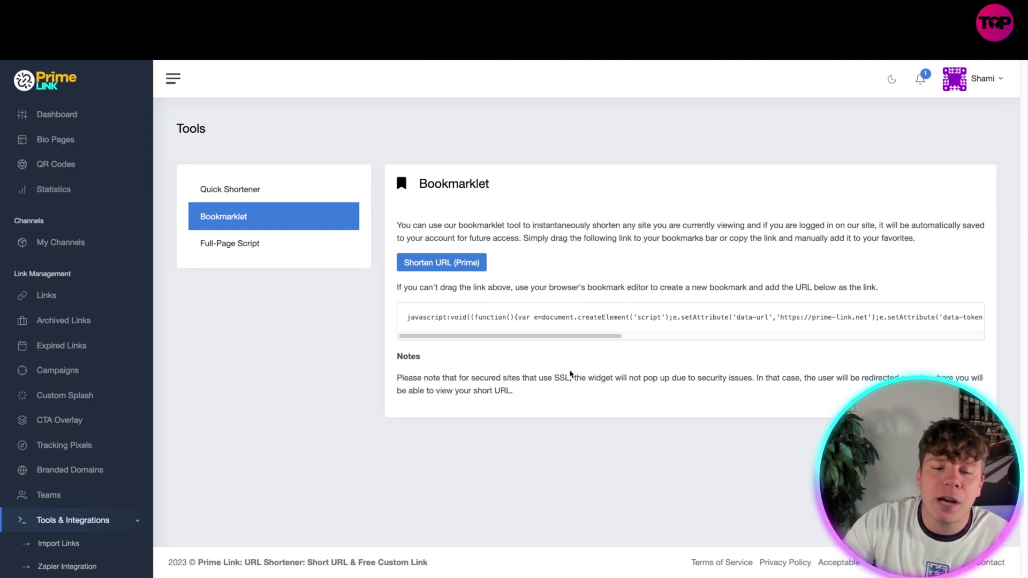
{"action": "left_click_drag", "start_coordinate": [397, 378], "coordinate": [666, 386]}
{"action": "left_click", "coordinate": [672, 386]}
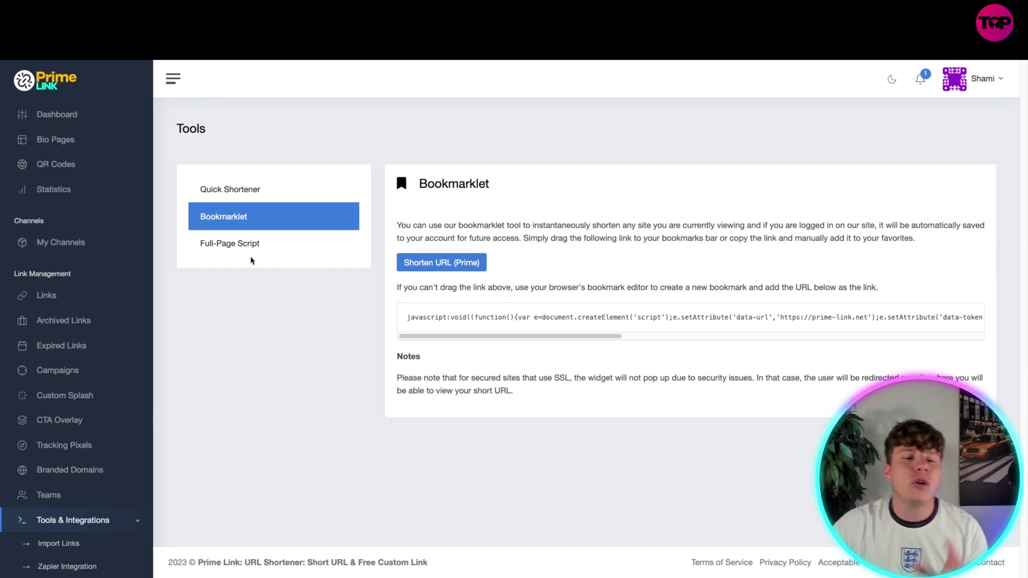
{"action": "left_click", "coordinate": [229, 243]}
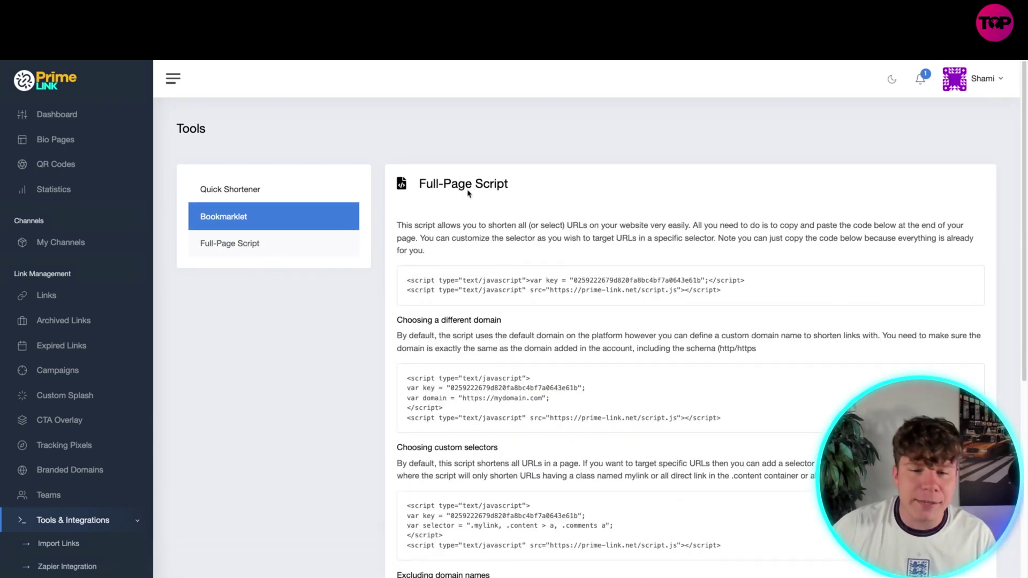
{"action": "scroll", "coordinate": [440, 234], "scroll_direction": "down", "scroll_amount": 3}
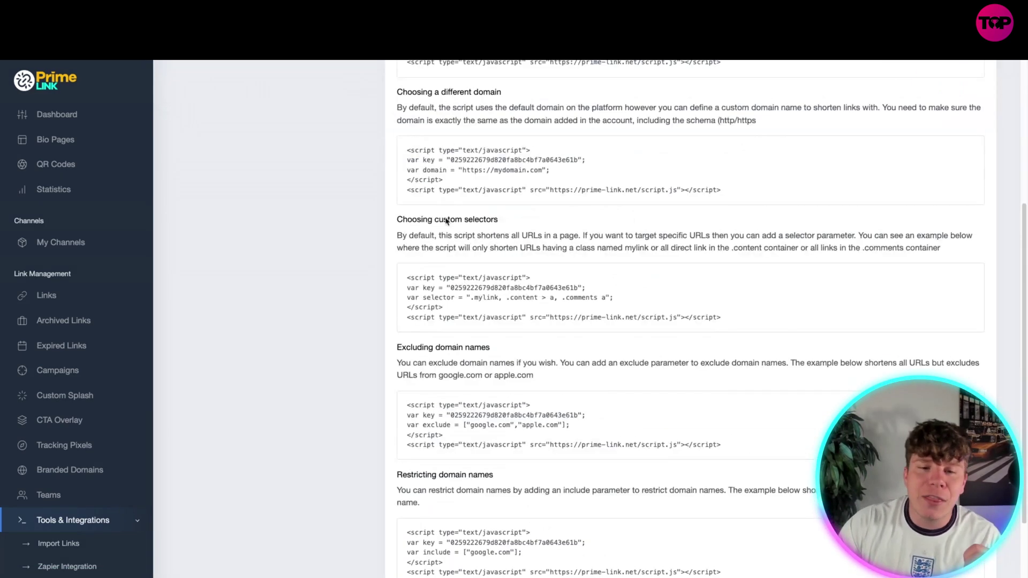
{"action": "scroll", "coordinate": [455, 363], "scroll_direction": "up", "scroll_amount": 3}
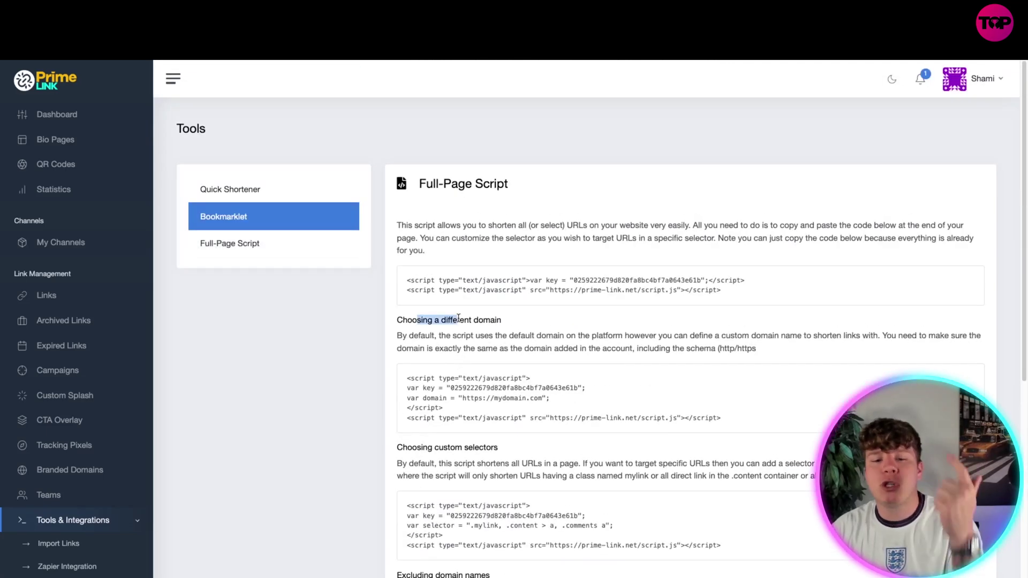
{"action": "scroll", "coordinate": [459, 318], "scroll_direction": "down", "scroll_amount": 3}
{"action": "scroll", "coordinate": [459, 318], "scroll_direction": "down", "scroll_amount": 5}
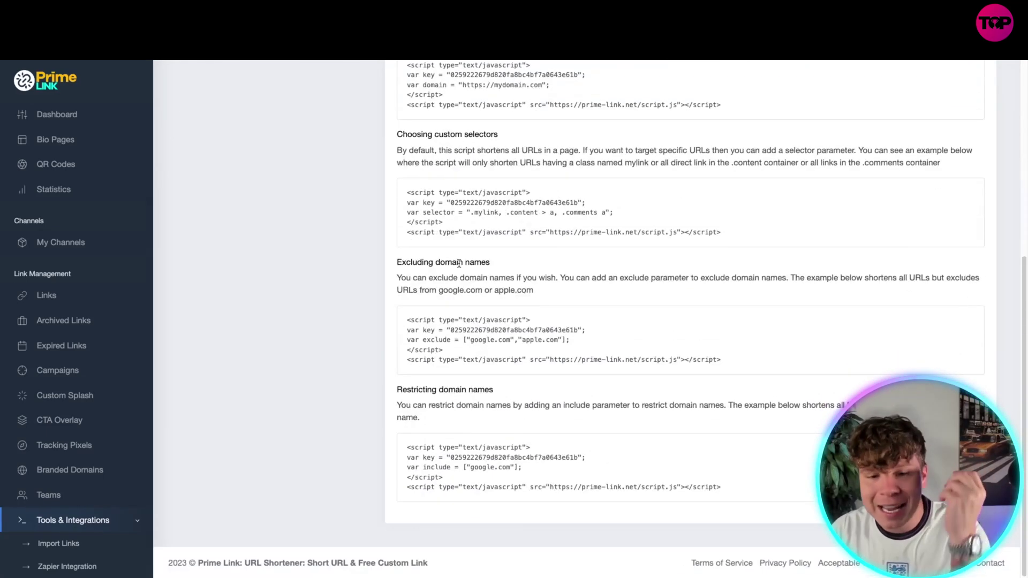